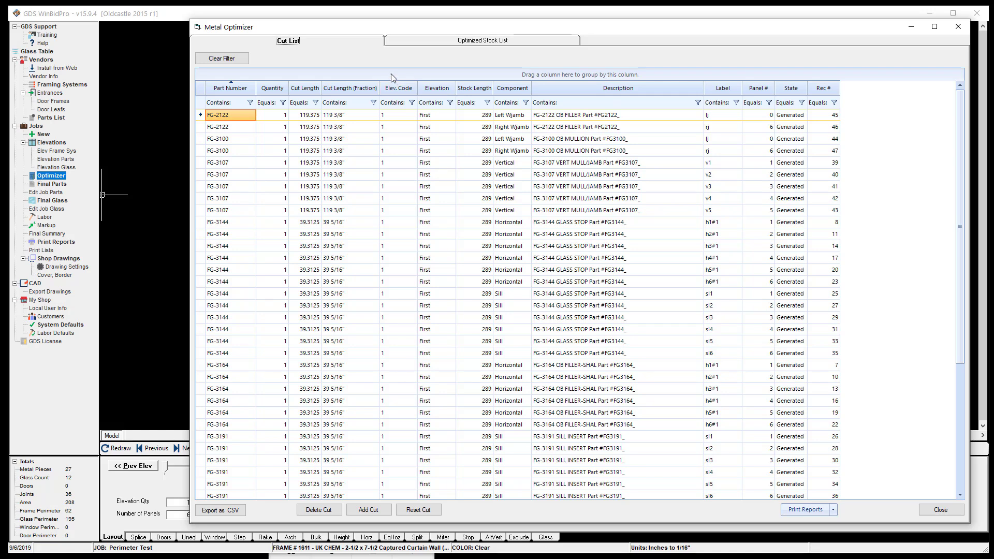
Step: Review the cut list, the optimized stock list and the available print reports in the Metal Optimizer
click(411, 40)
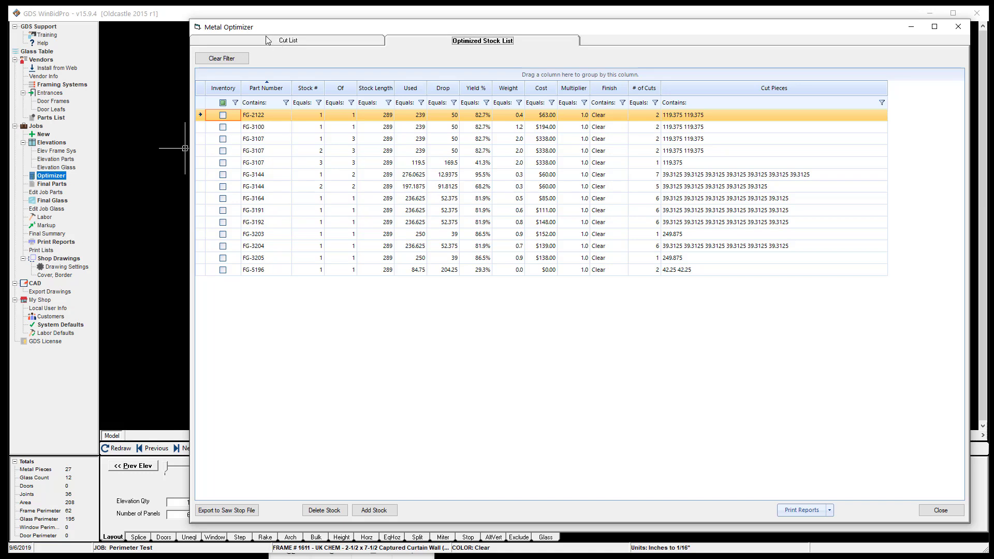
click(264, 42)
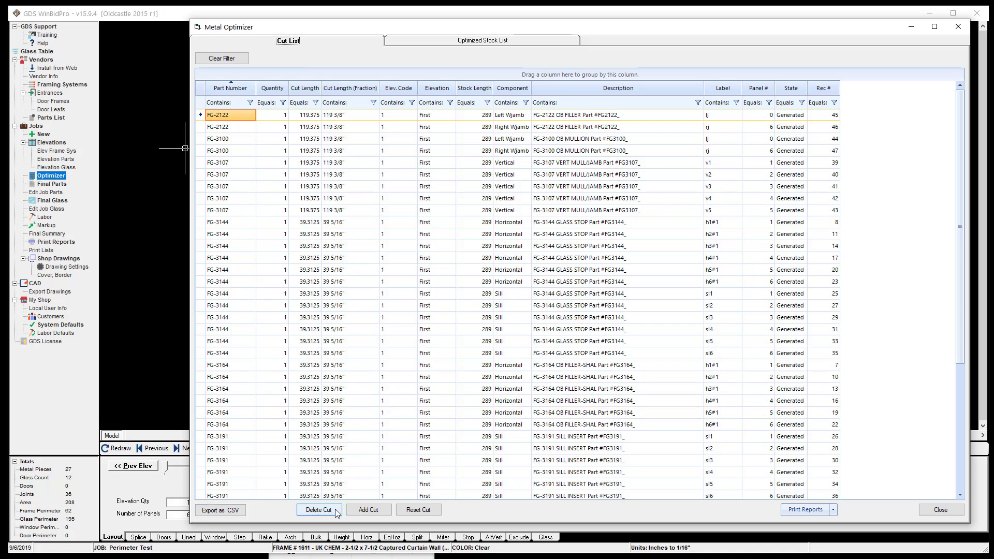
click(834, 510)
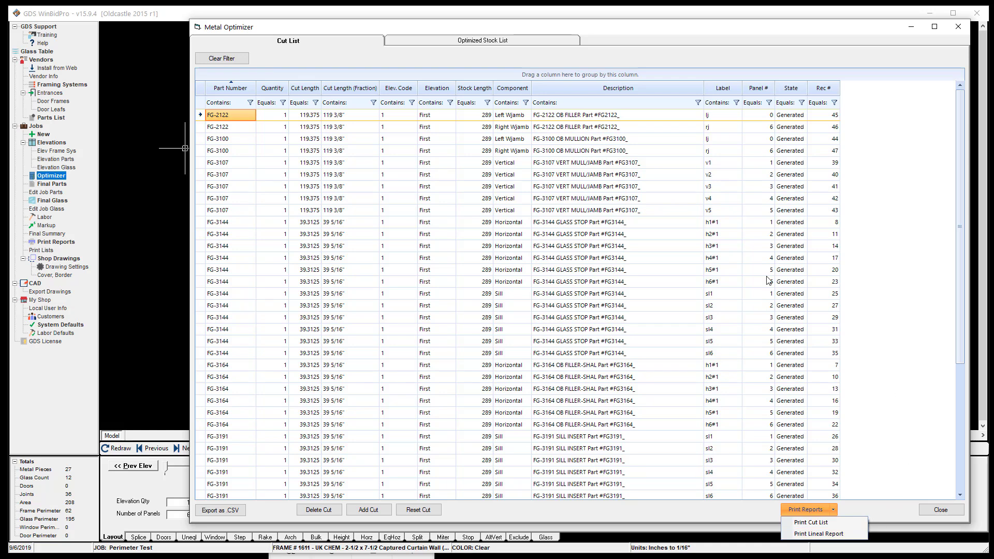
click(513, 43)
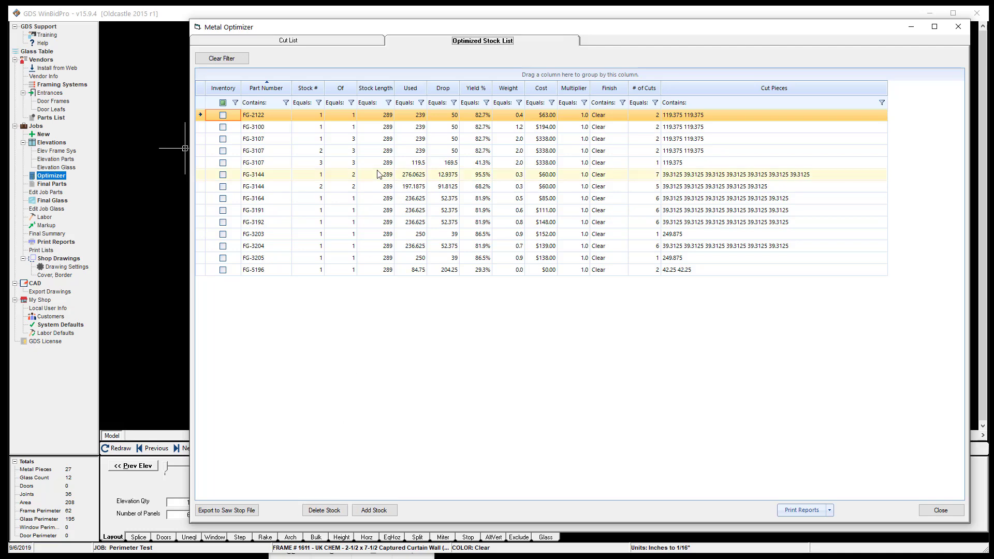
Step: Set the quantity of the FG-2122 OB Filler right wall jamb cut (label rj) to 3 in the cut list
click(307, 40)
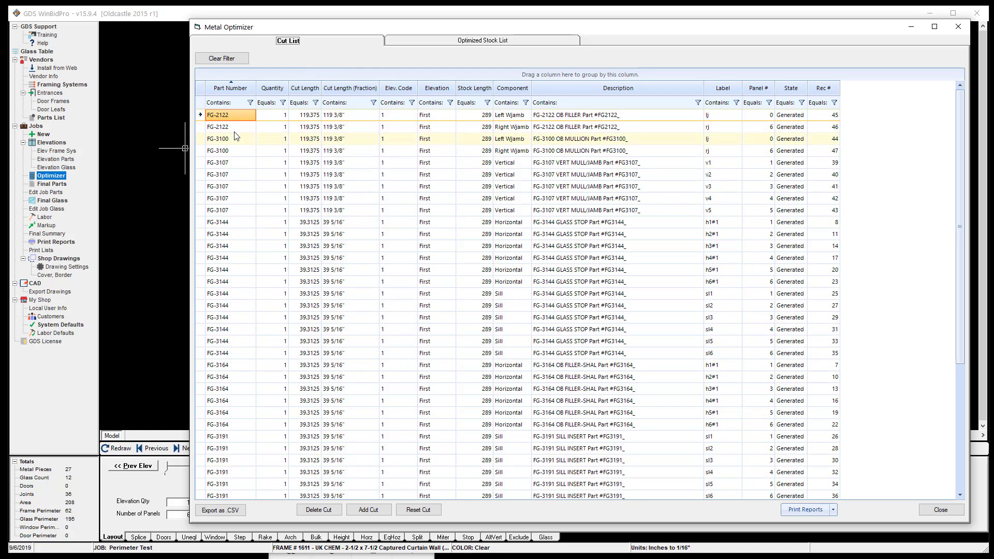
click(280, 127)
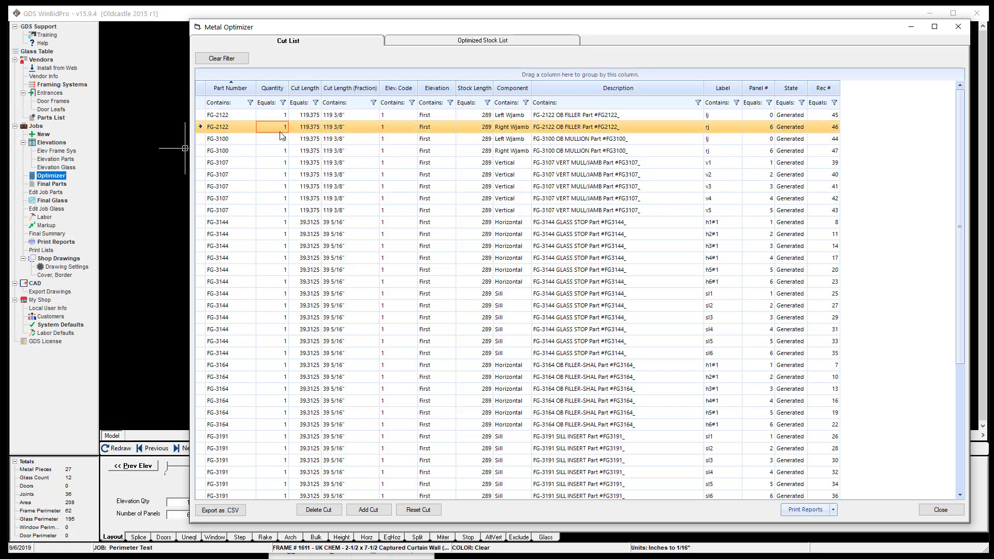
text(3)
click(280, 140)
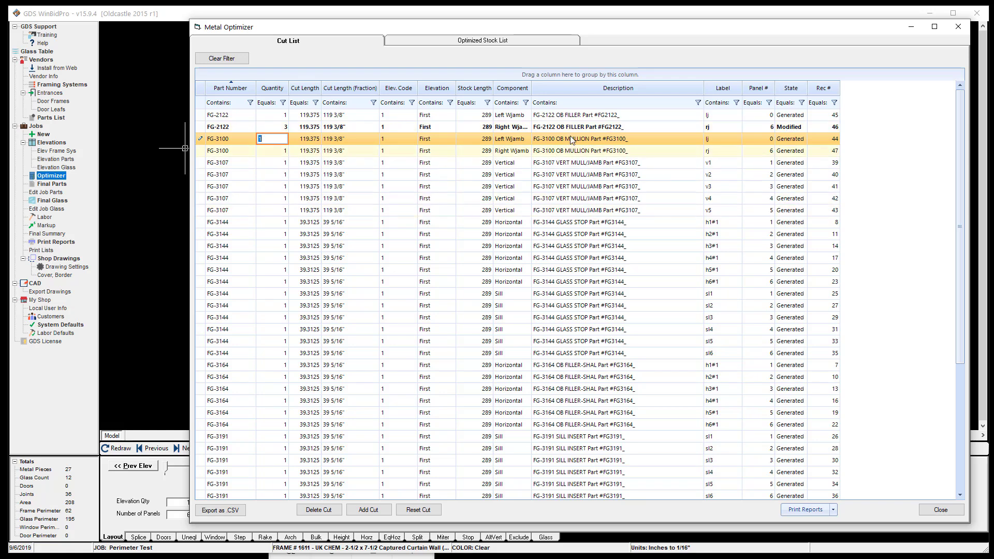
click(599, 270)
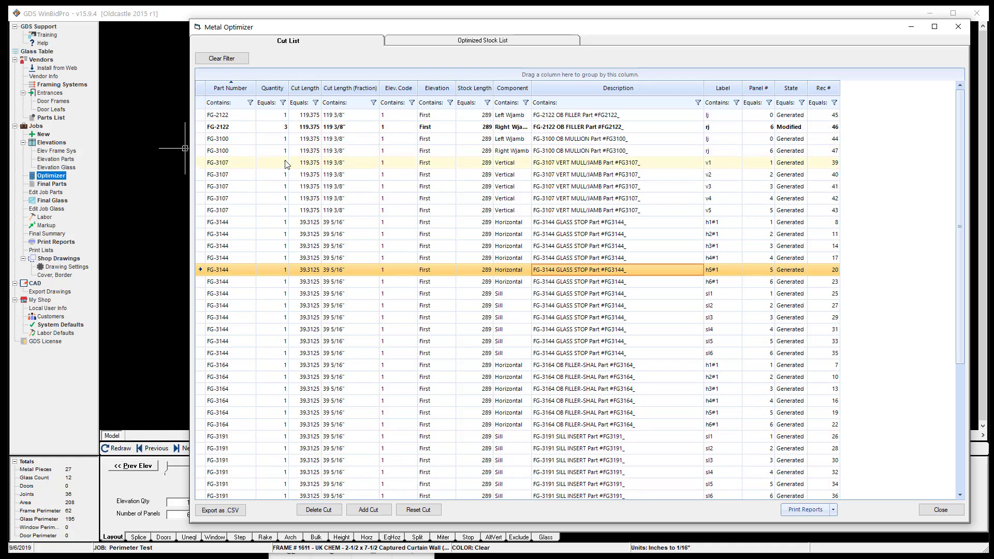
Step: Delete the FG-3144 glass stop sill cut labelled sl2 from the cut list
click(291, 305)
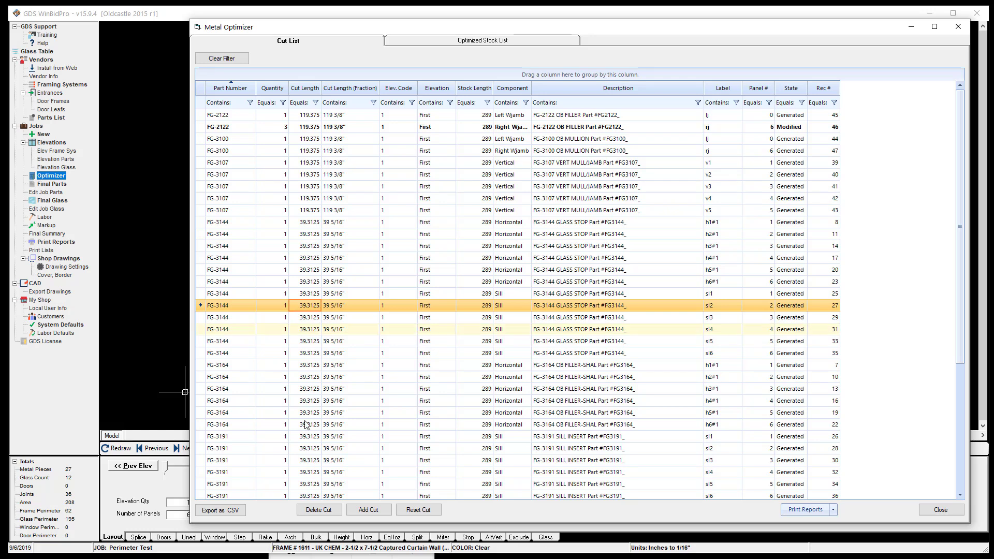
click(319, 510)
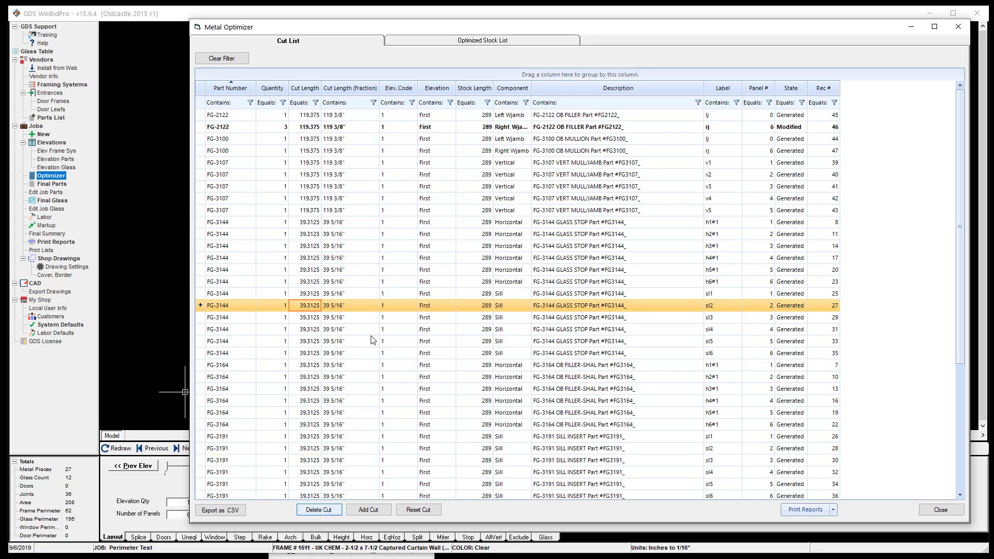
click(336, 316)
click(334, 350)
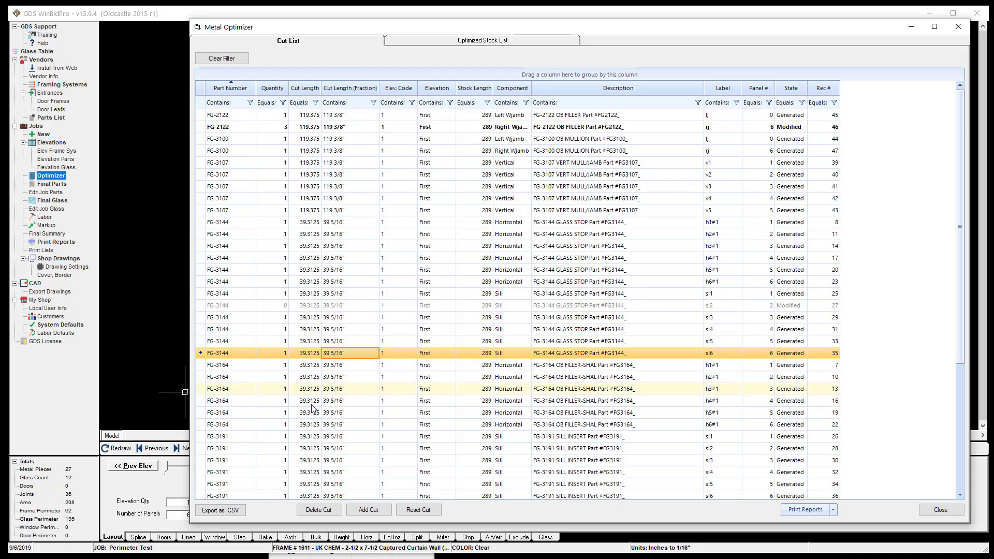
Step: Sort the cut list by State in descending order
click(791, 89)
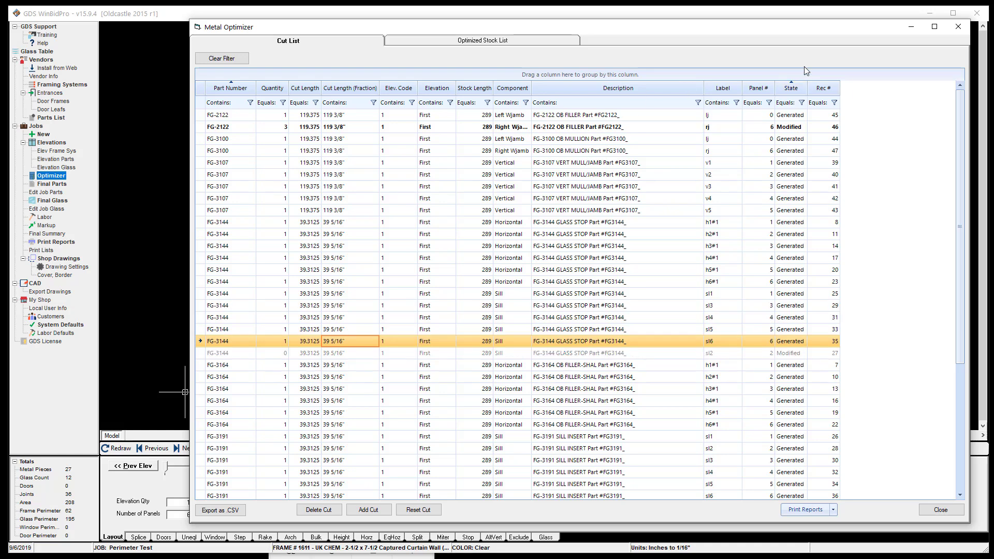
click(791, 94)
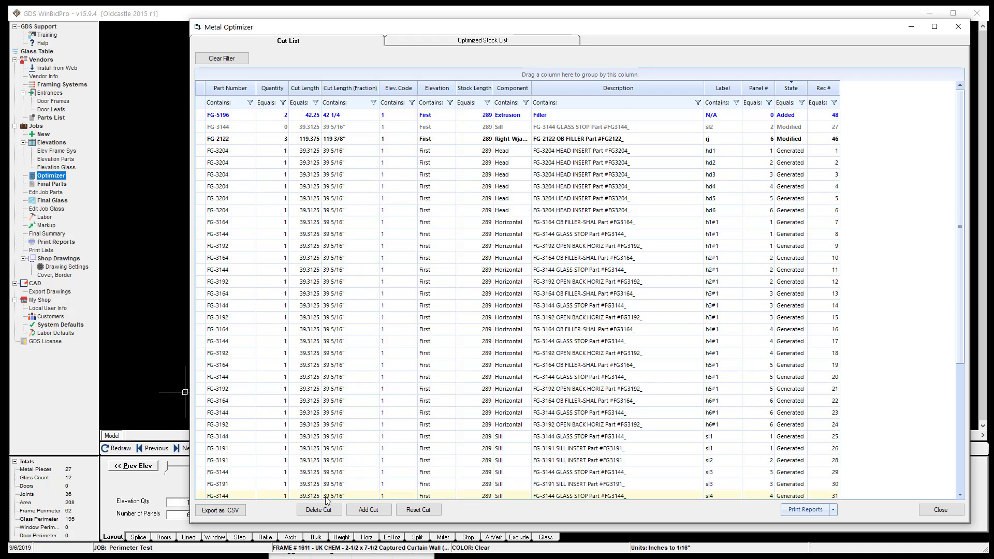
Step: Add two AN-1 angle cuts with a cut length of 36.5 for elevation First to the cut list
click(368, 511)
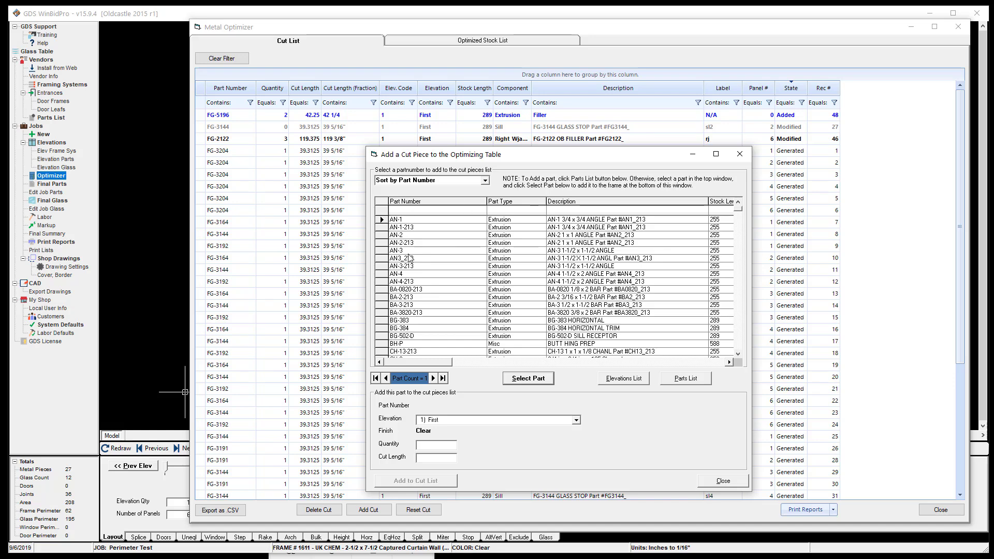
click(527, 379)
text(2)
key(Tab)
click(411, 485)
click(727, 480)
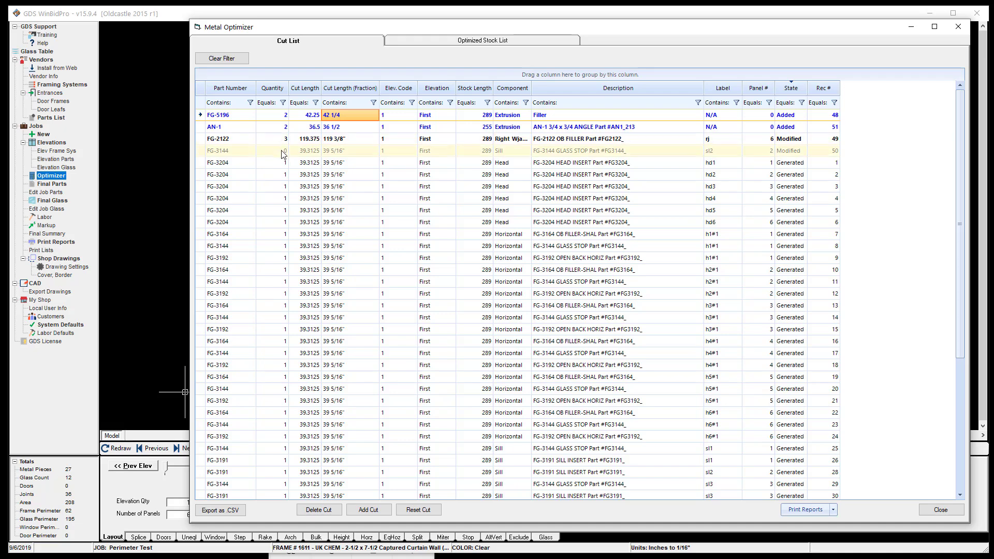
Step: Close and reopen the Metal Optimizer, and reset the deleted FG-3144 sill cut sl2
click(940, 511)
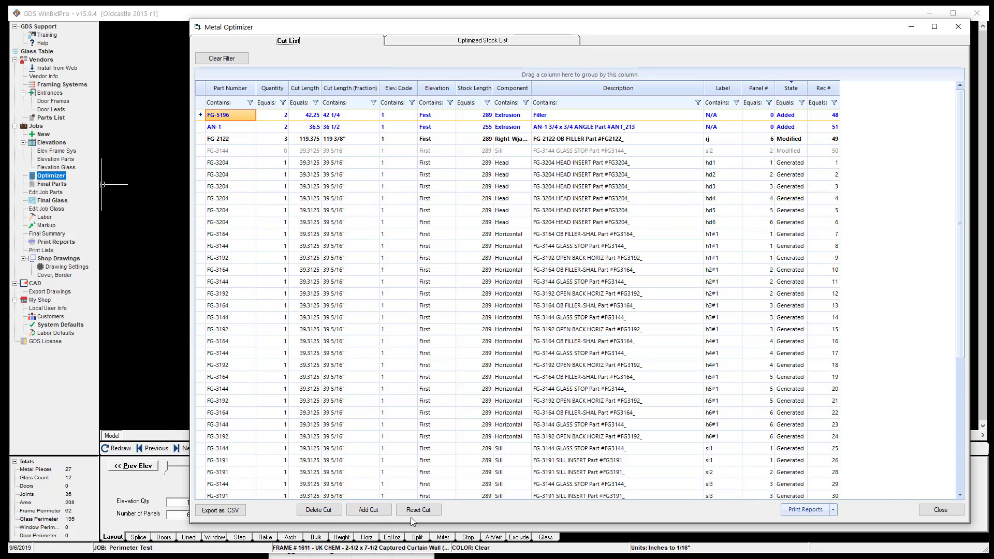
click(306, 152)
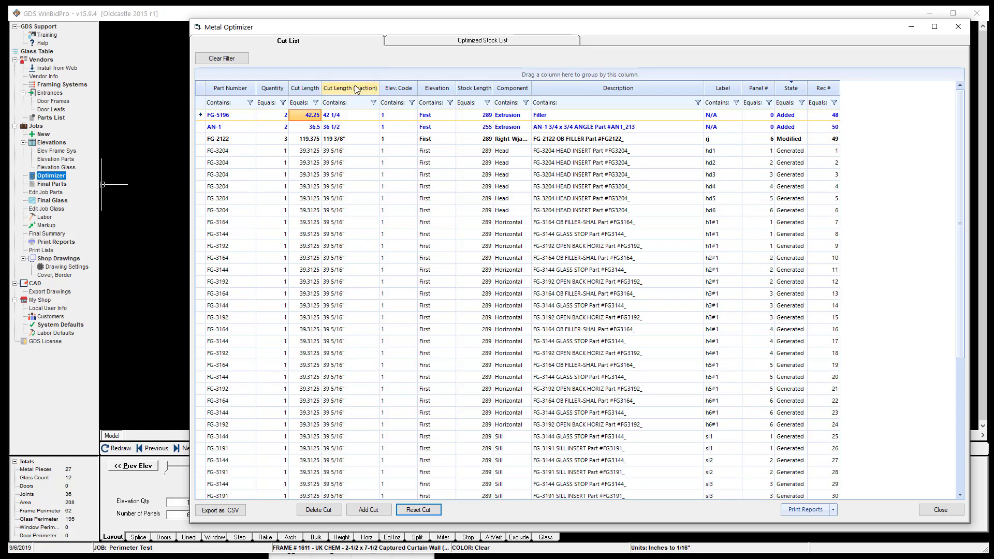
Step: Add one AN-1 stock piece with a stock length of 182 for elevation First to the optimized stock list
click(449, 41)
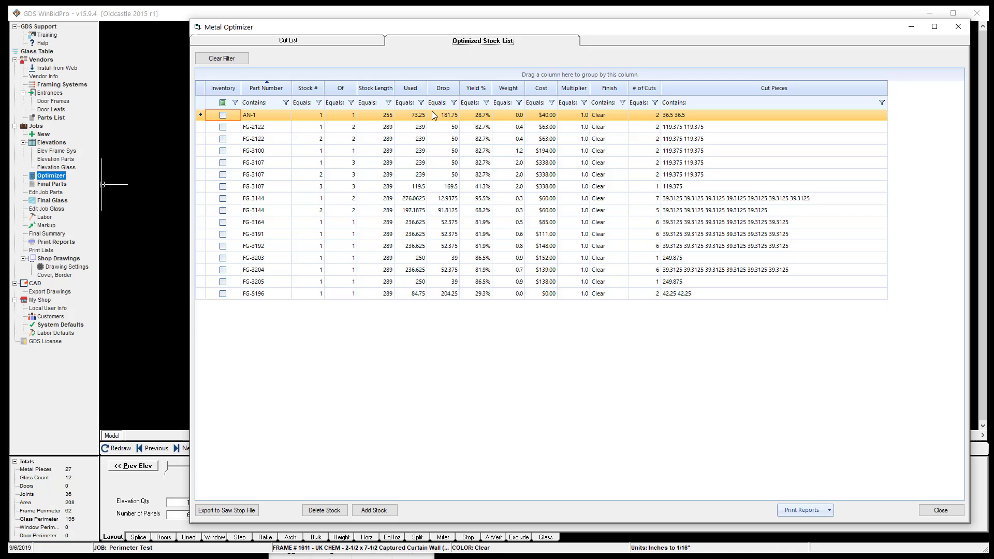
click(380, 512)
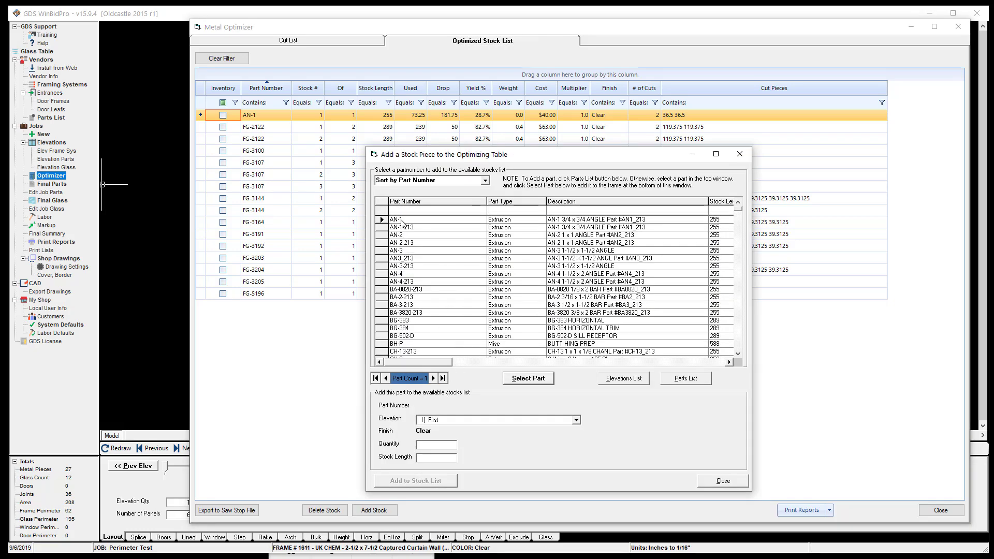
click(520, 380)
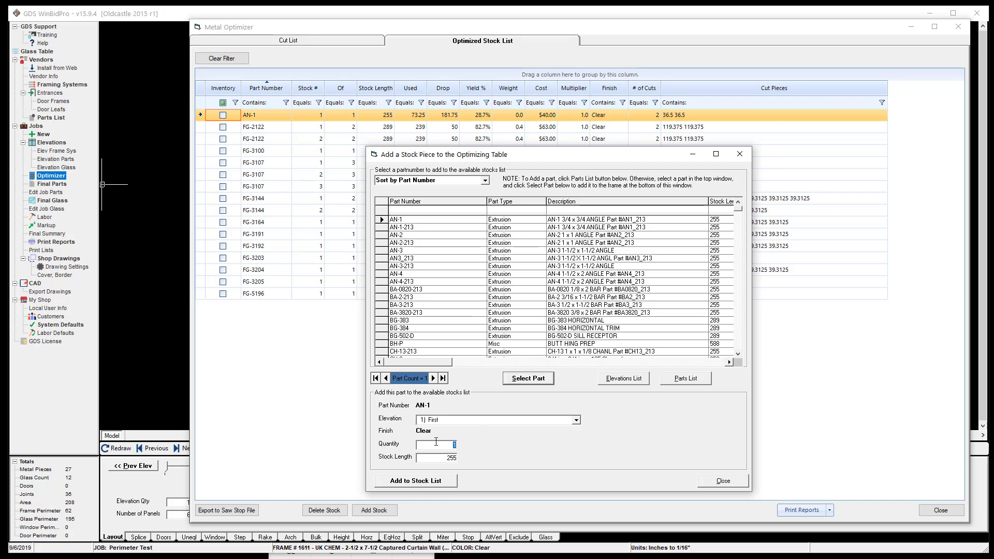
click(443, 459)
click(415, 481)
click(725, 481)
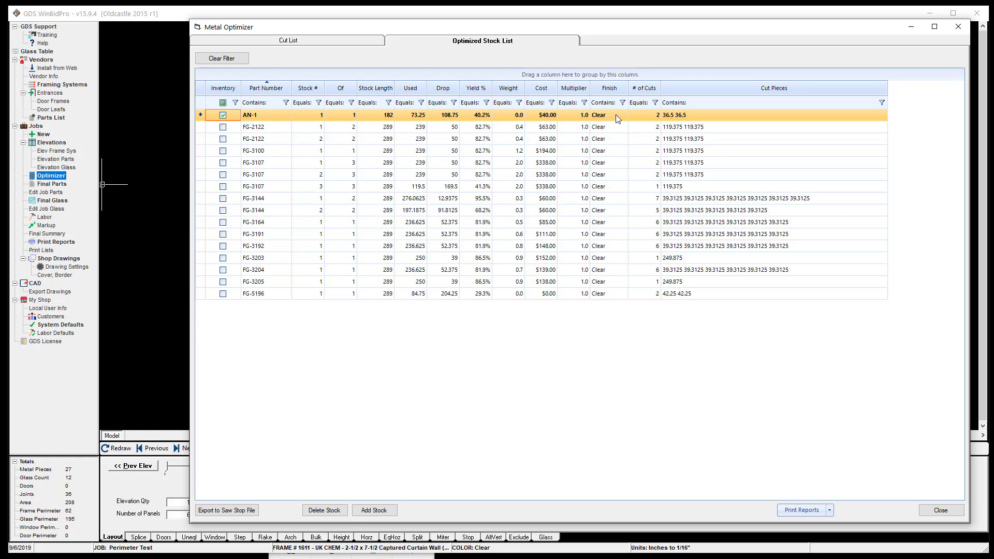
Step: Review the updated optimized stock list, including the second FG-2122 stock piece, and return to the cut list
click(345, 139)
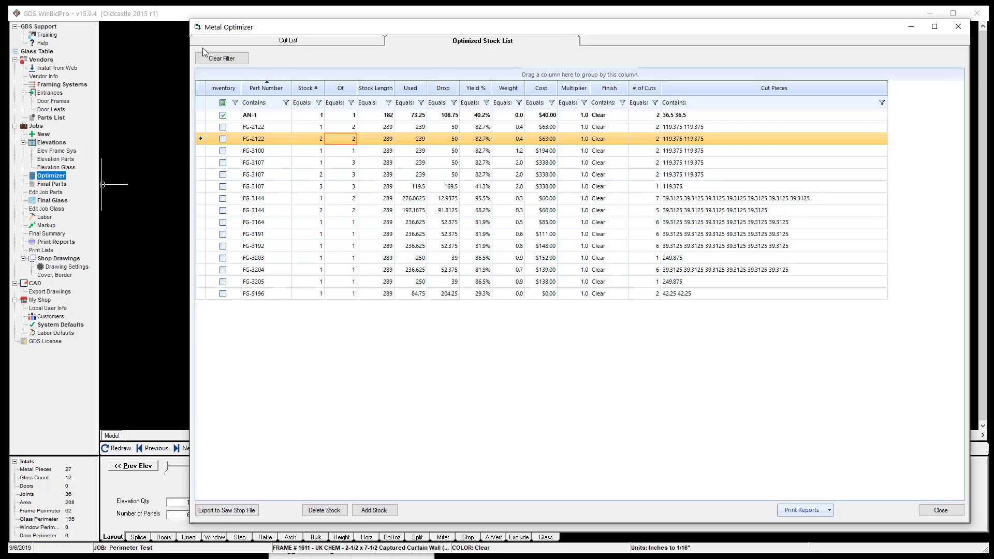
click(280, 43)
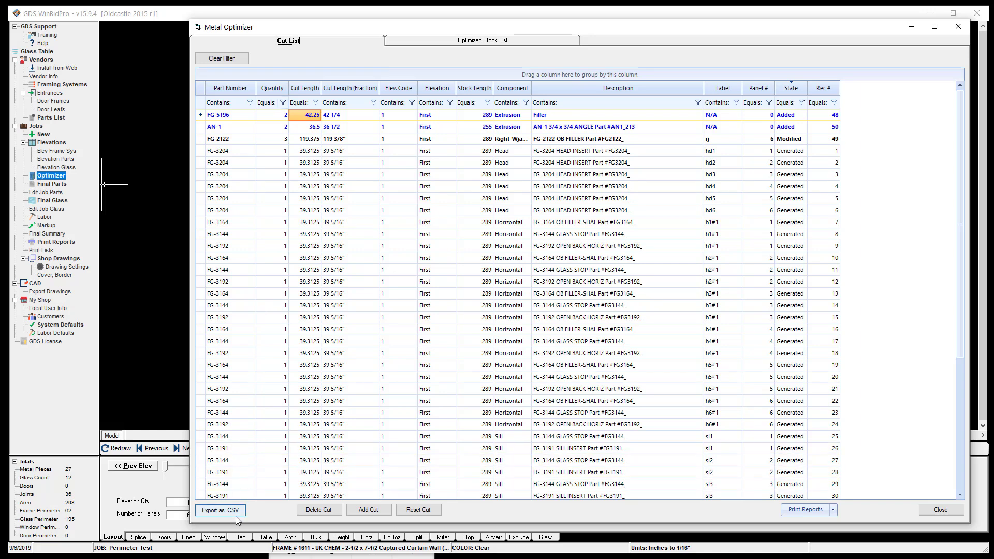